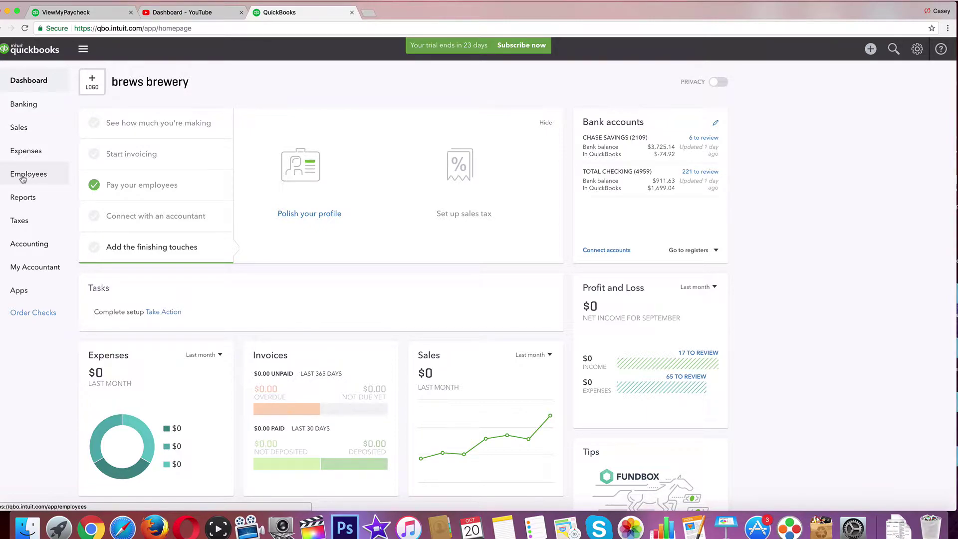
# Go to the Employees list and open a blank Add an employee form
pyautogui.click(25, 177)
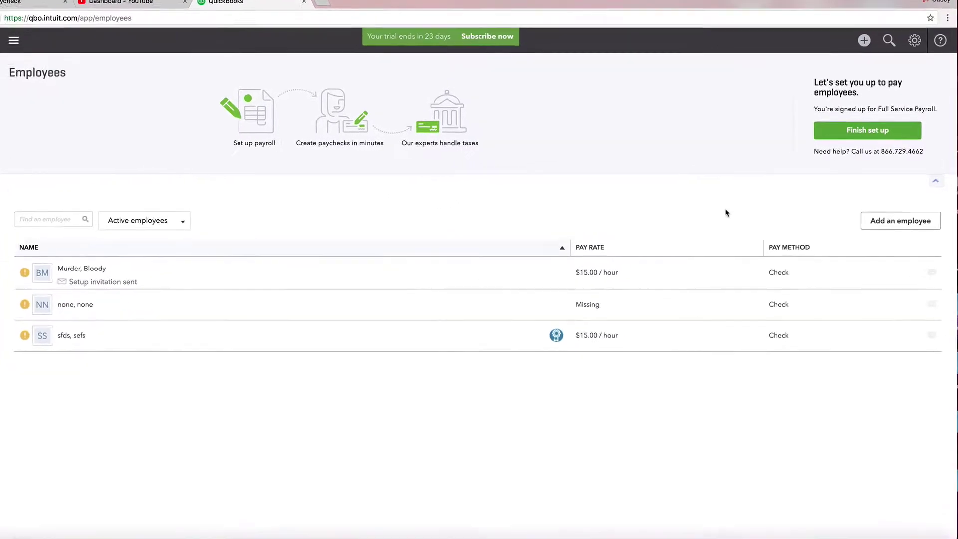
pyautogui.click(878, 235)
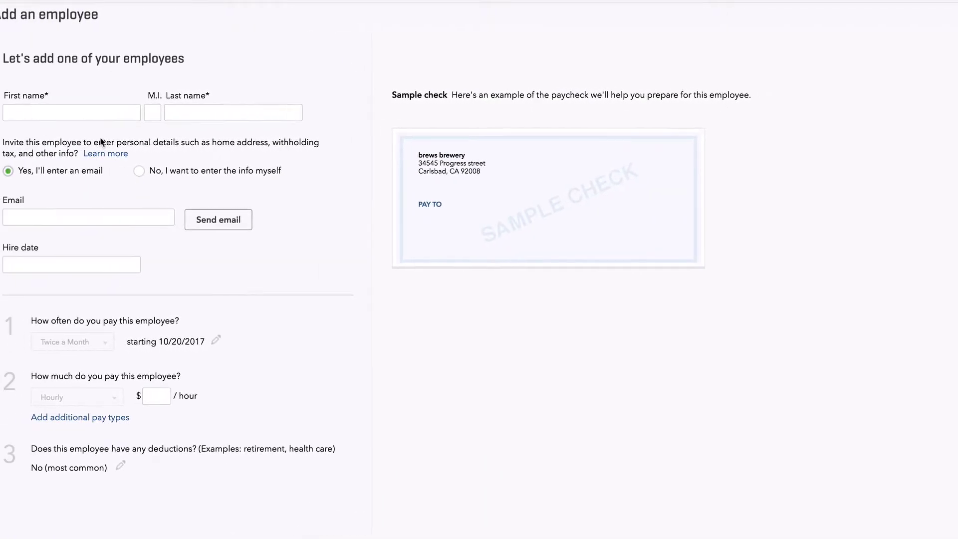
# Enter the new employee's first and last name in the form
pyautogui.click(88, 113)
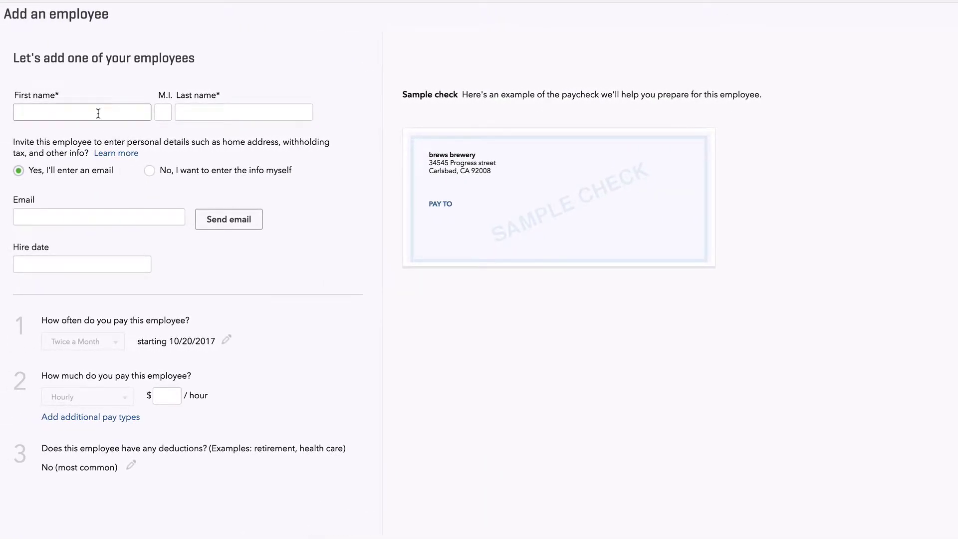
pyautogui.write('Bloody')
pyautogui.press('Tab')
pyautogui.press('Tab')
pyautogui.write('Murder')
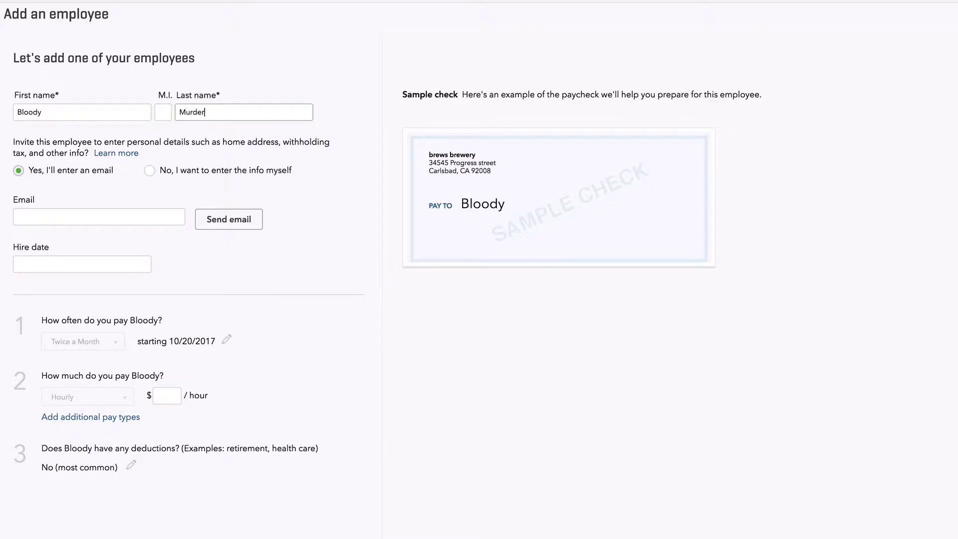
pyautogui.press('Tab')
pyautogui.press('Tab')
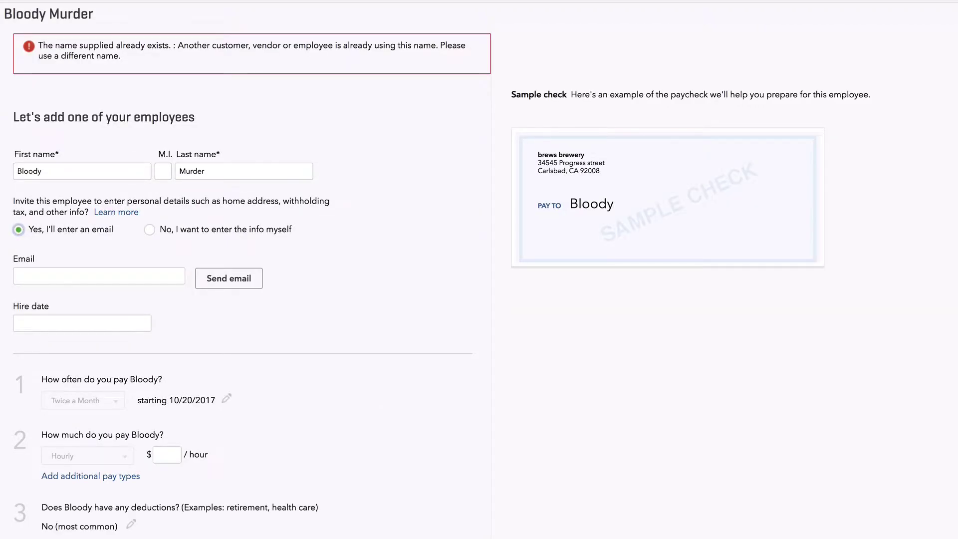
# Replace the duplicate name with a different first and last name, then add the employee's email
pyautogui.moveTo(54, 171); pyautogui.dragTo(16, 170)
pyautogui.write('T')
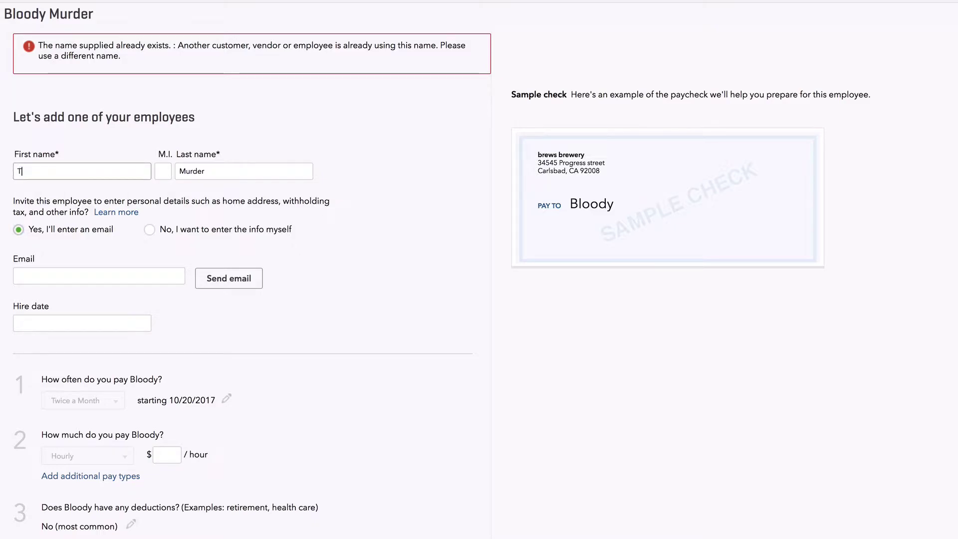
pyautogui.write('upac')
pyautogui.moveTo(226, 171); pyautogui.dragTo(181, 165)
pyautogui.write('Sha')
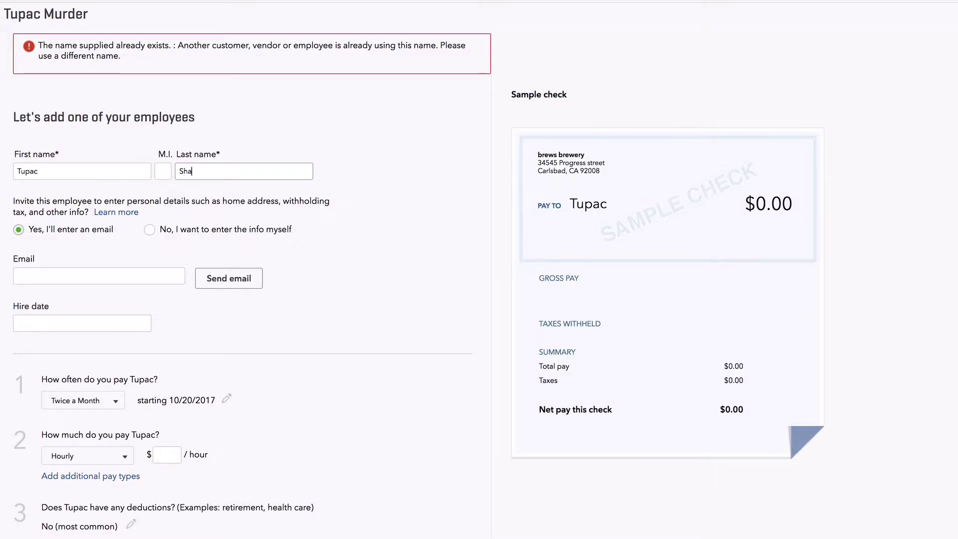
pyautogui.write('kur')
pyautogui.click(465, 328)
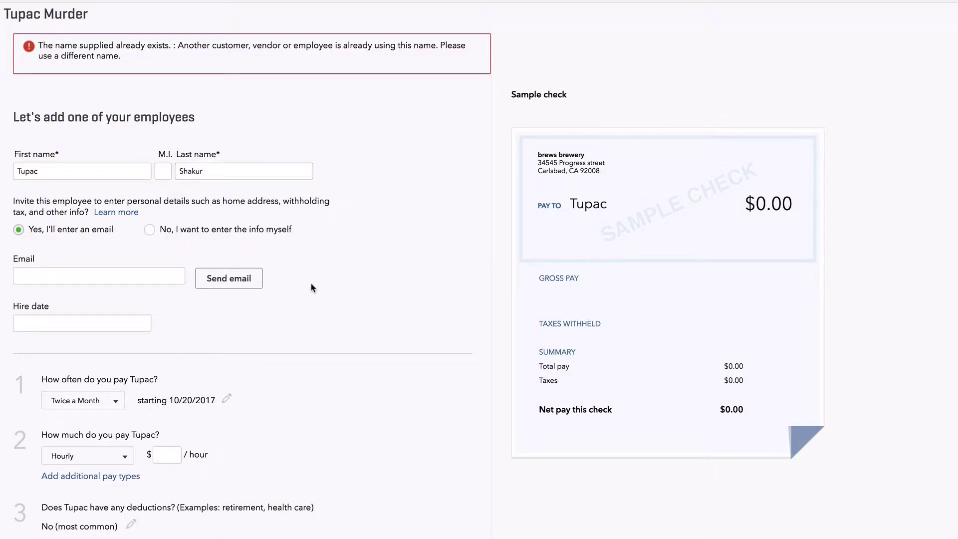
pyautogui.click(122, 271)
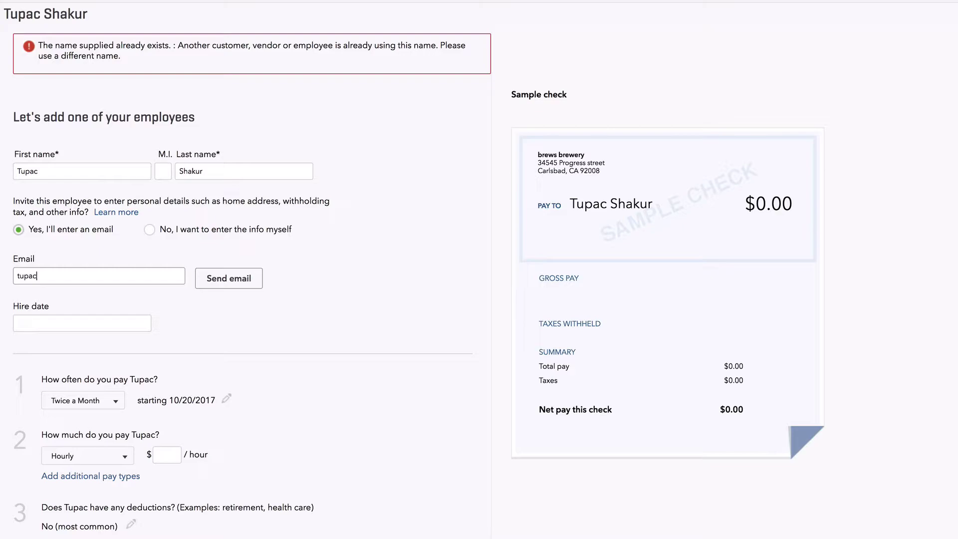
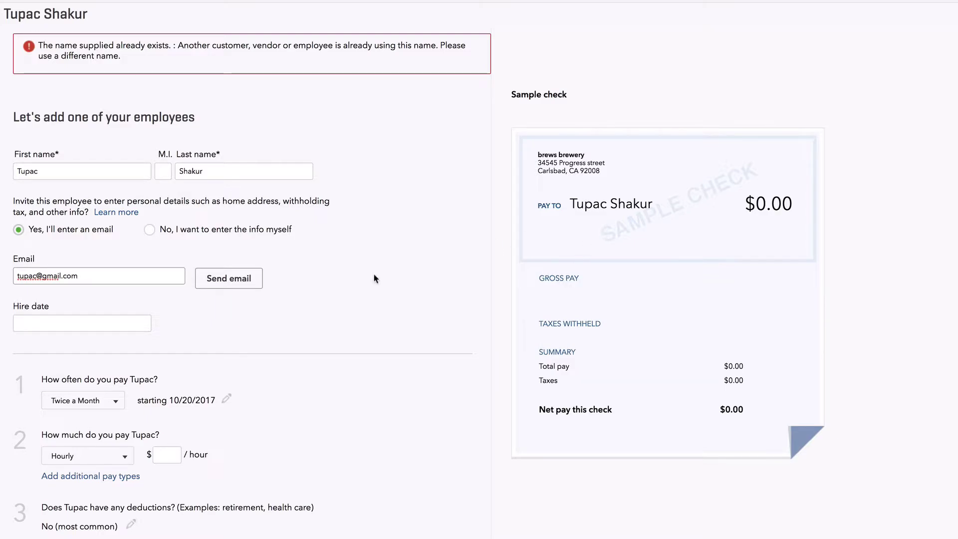
pyautogui.click(359, 280)
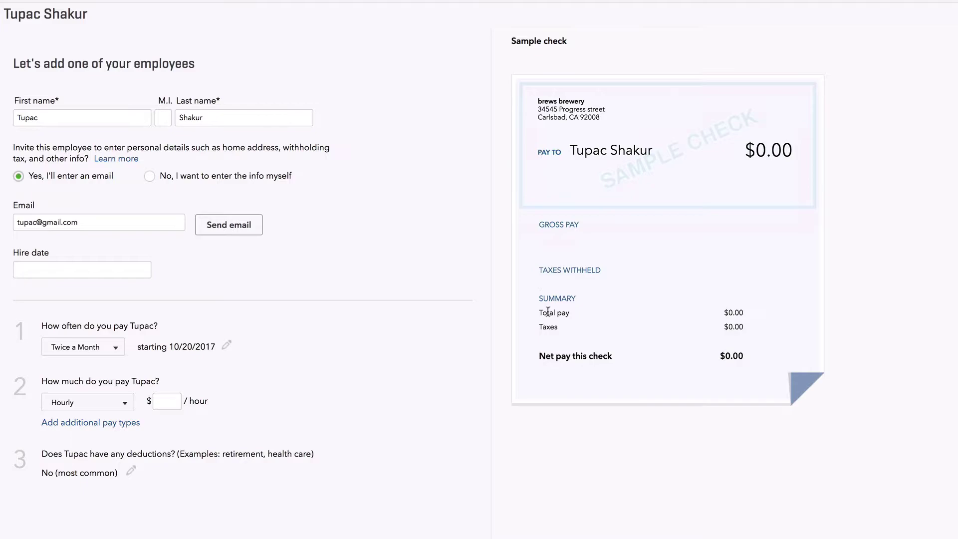
# Set the hire date to 10/20/2017 and the hourly pay rate to $20
pyautogui.click(99, 272)
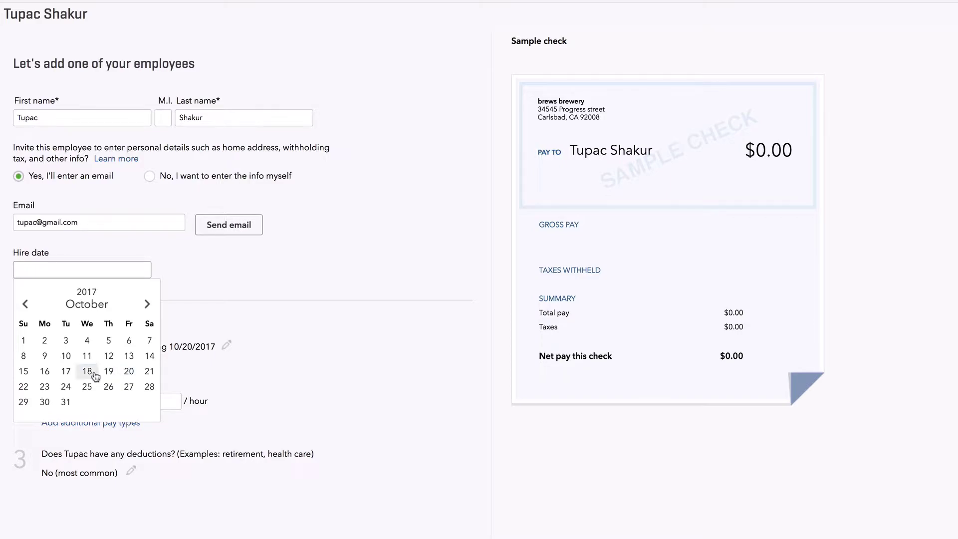
pyautogui.click(129, 371)
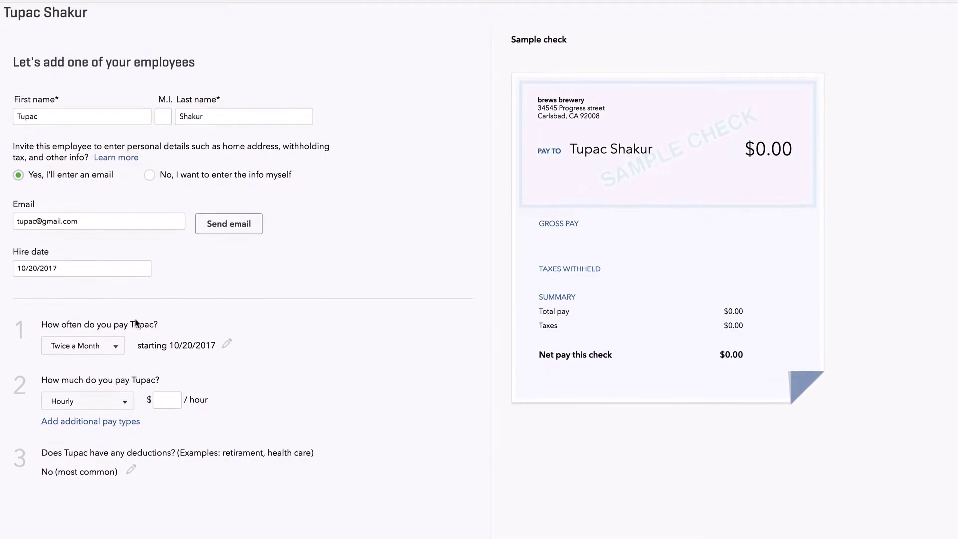
pyautogui.click(163, 402)
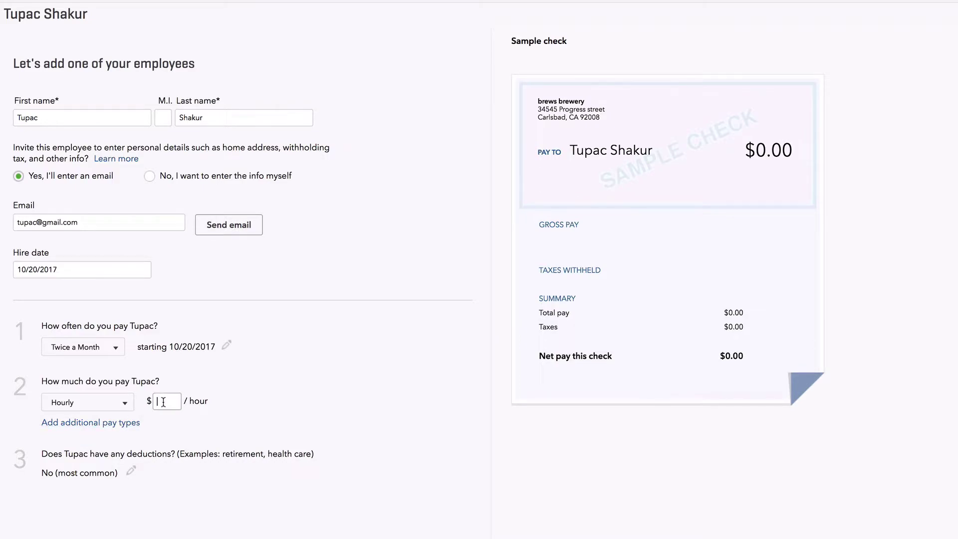
pyautogui.write('20')
pyautogui.click(217, 417)
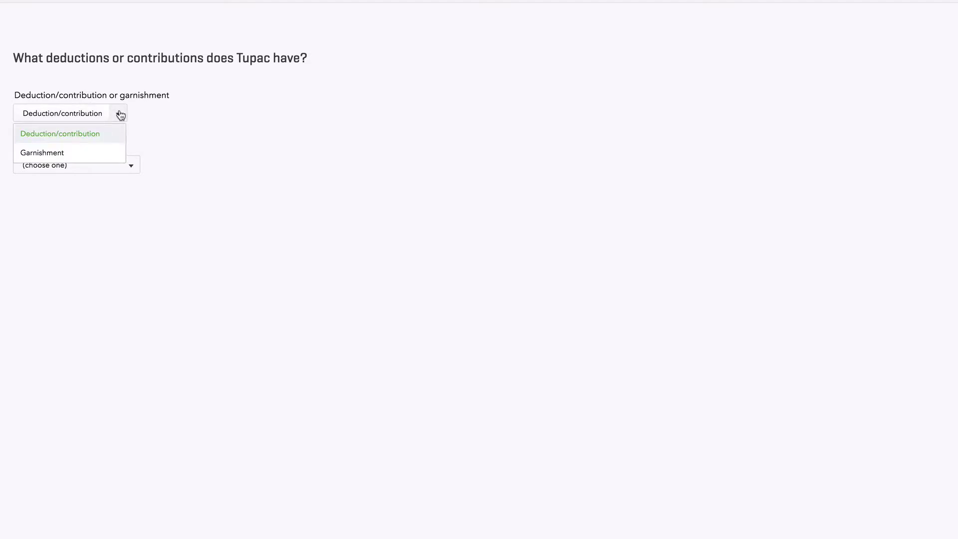
# Leave the deduction type as (choose one) and save back to the Employees list
pyautogui.click(169, 154)
pyautogui.click(130, 166)
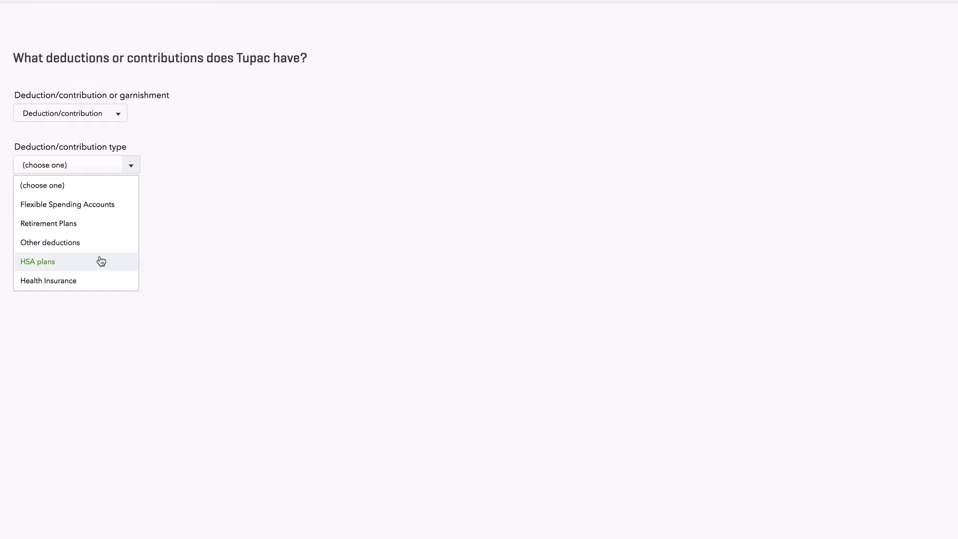
pyautogui.click(350, 263)
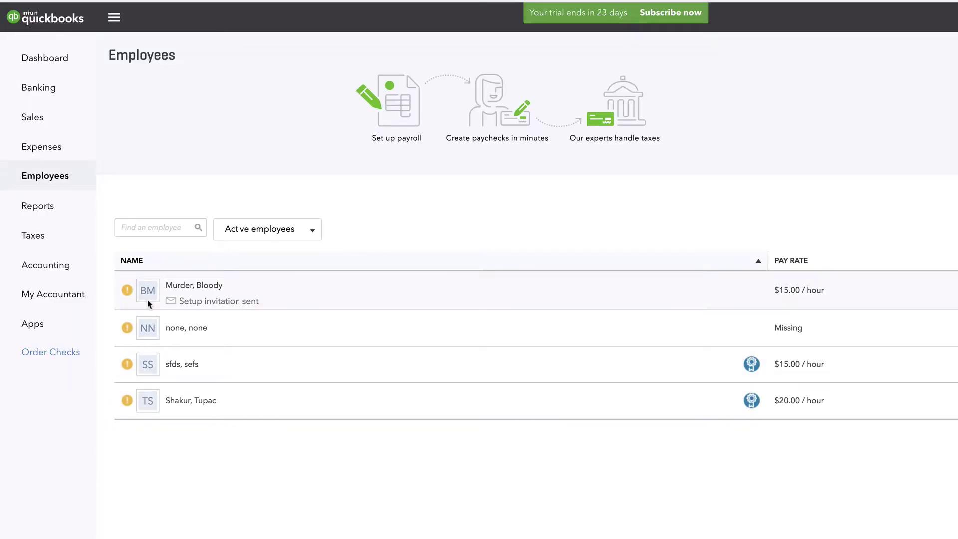
# Open the new employee's row in the Employees list to edit their details
pyautogui.click(186, 402)
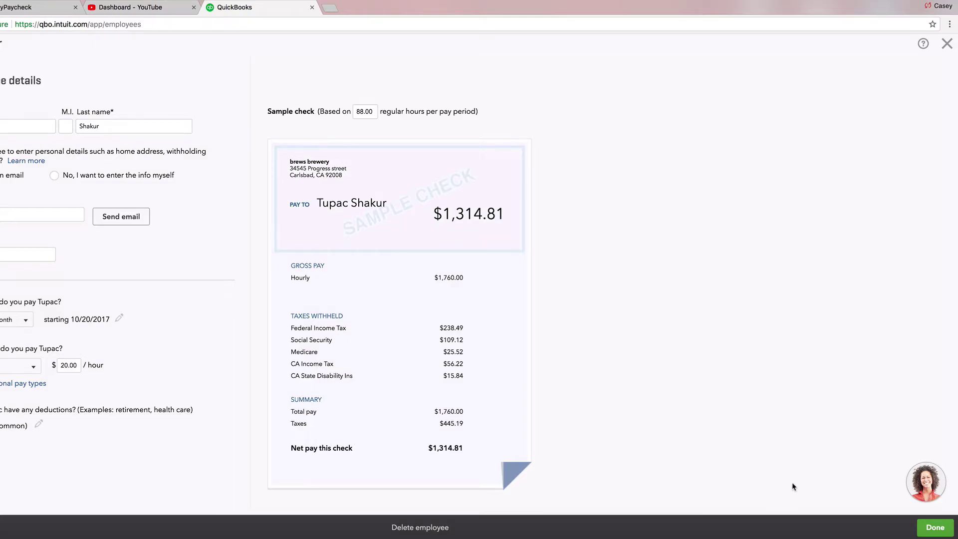
# Save the employee and email them the setup invitation, noting its security code
pyautogui.click(935, 528)
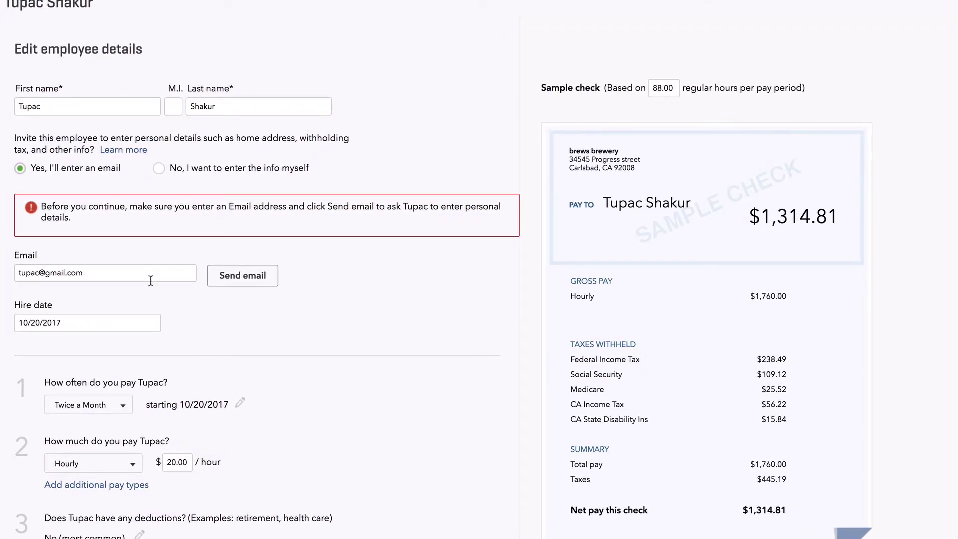
pyautogui.click(234, 276)
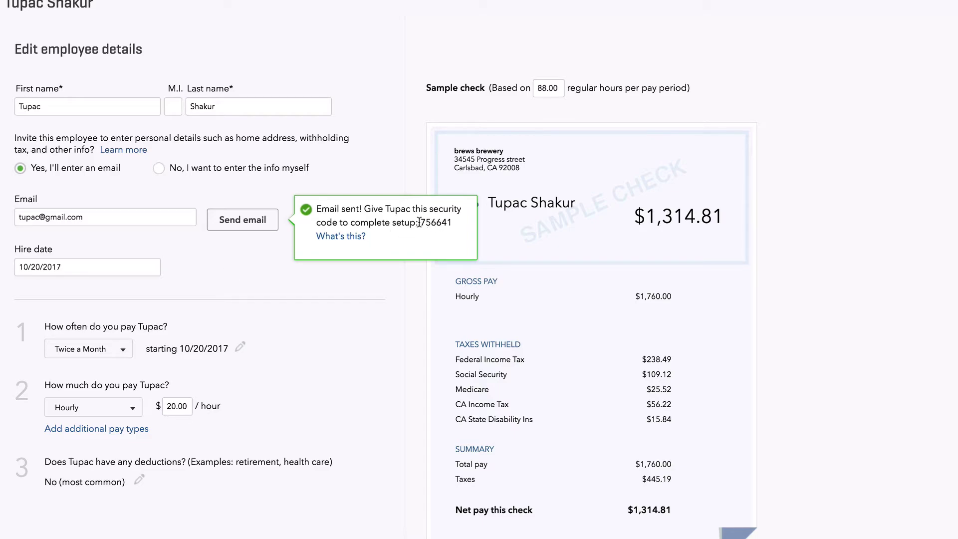
pyautogui.moveTo(419, 222); pyautogui.dragTo(451, 222)
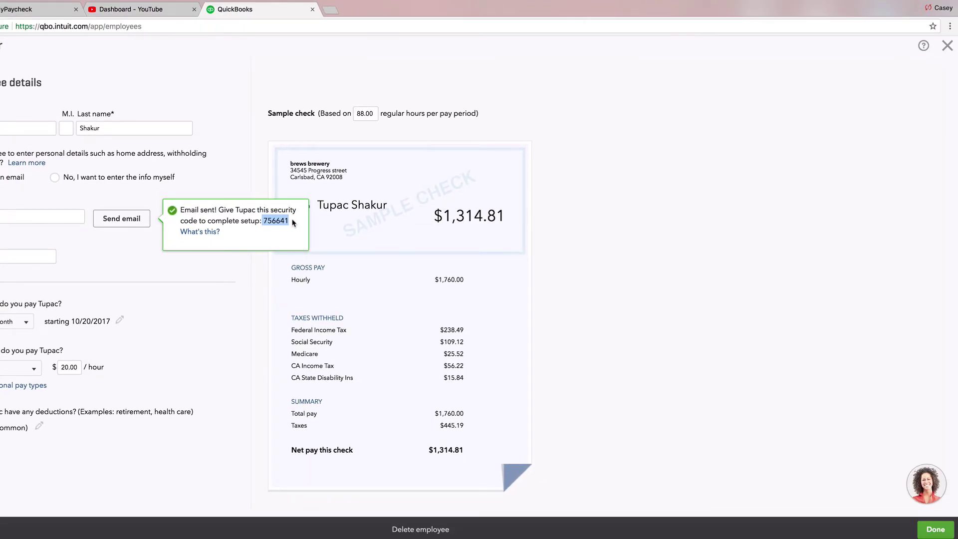
pyautogui.click(253, 324)
pyautogui.click(935, 529)
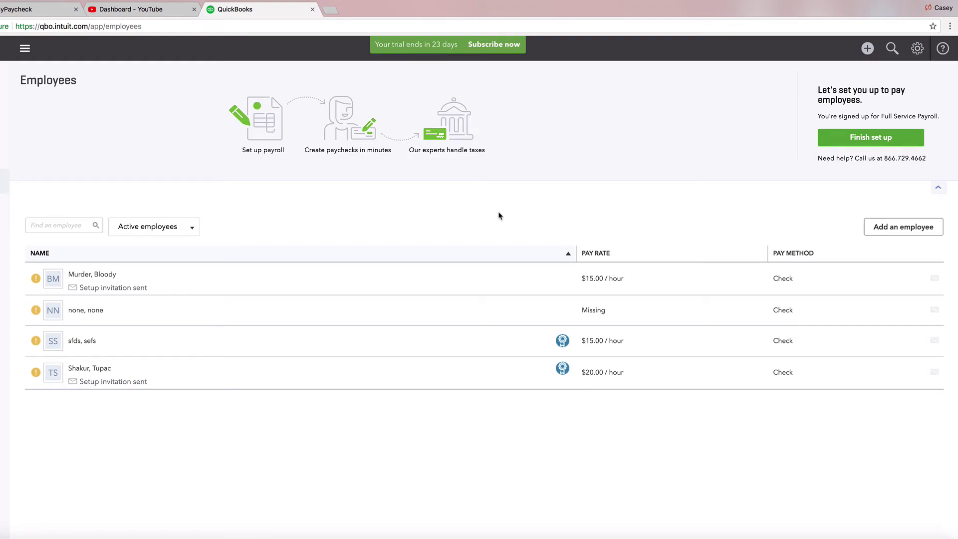
# Start Finish set up, review the Company step, and continue to the four-employee list
pyautogui.click(852, 137)
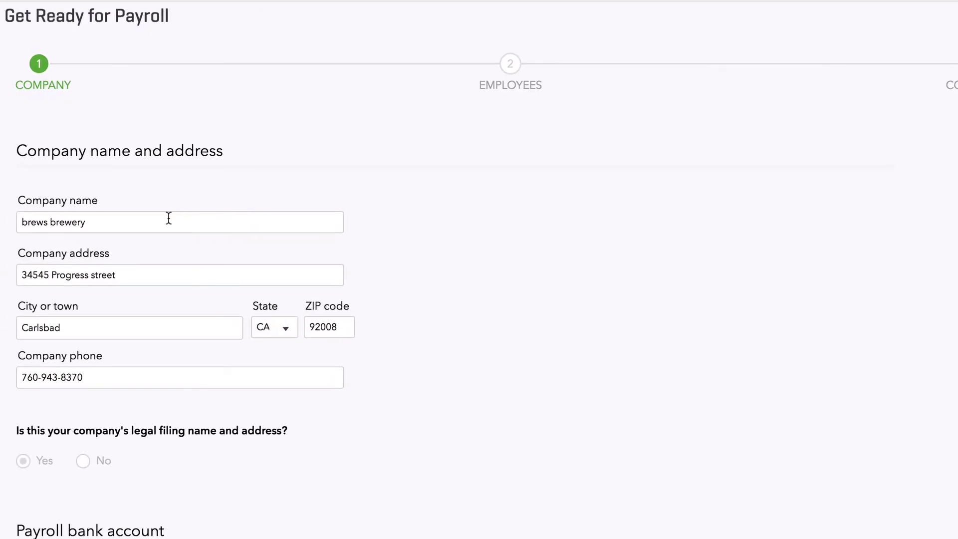
pyautogui.scroll(-3, 168, 218)
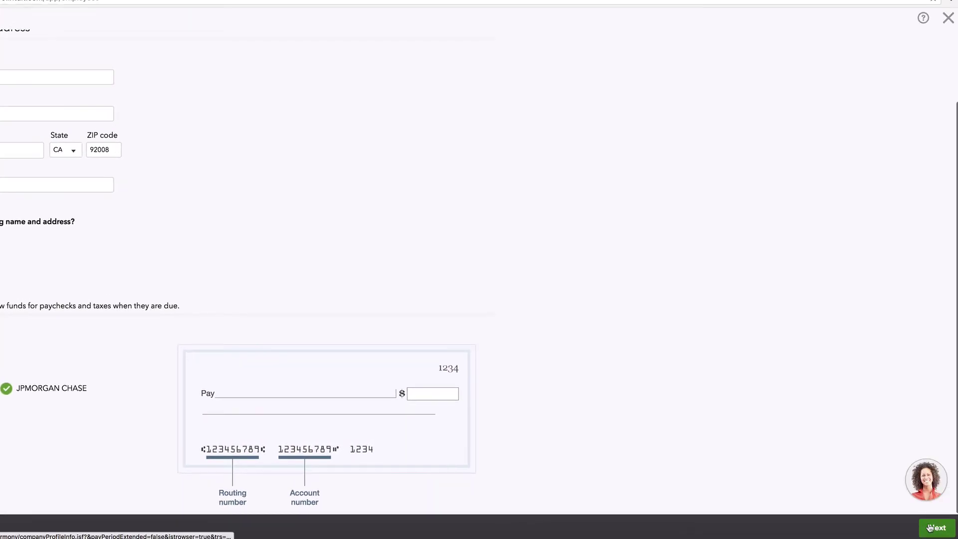
pyautogui.click(930, 528)
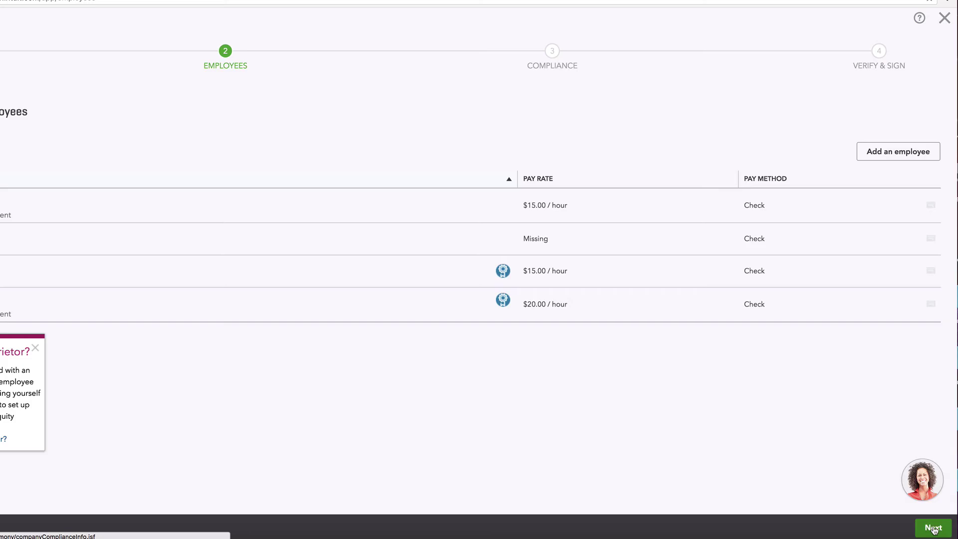
# Move to Compliance and show help on getting the CA Employer Account Number
pyautogui.click(953, 530)
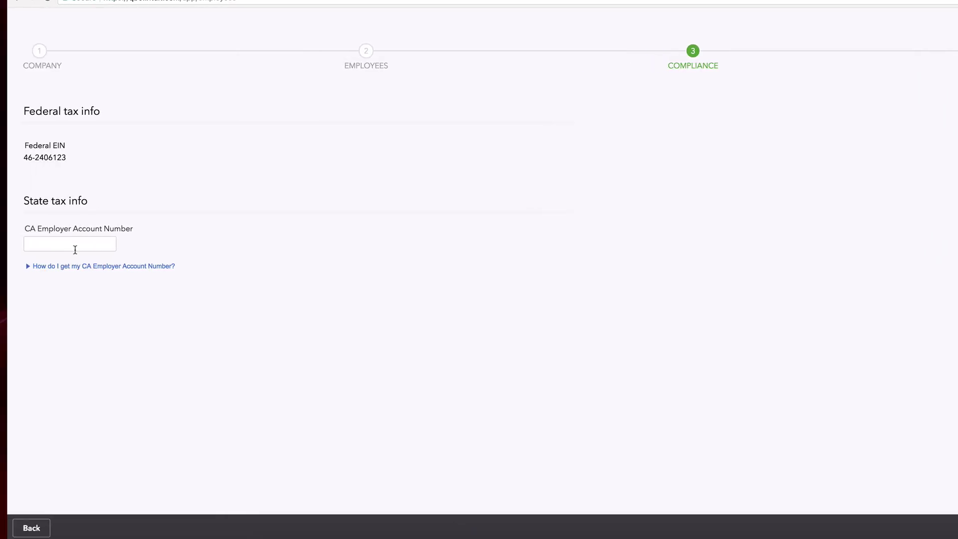
pyautogui.click(73, 244)
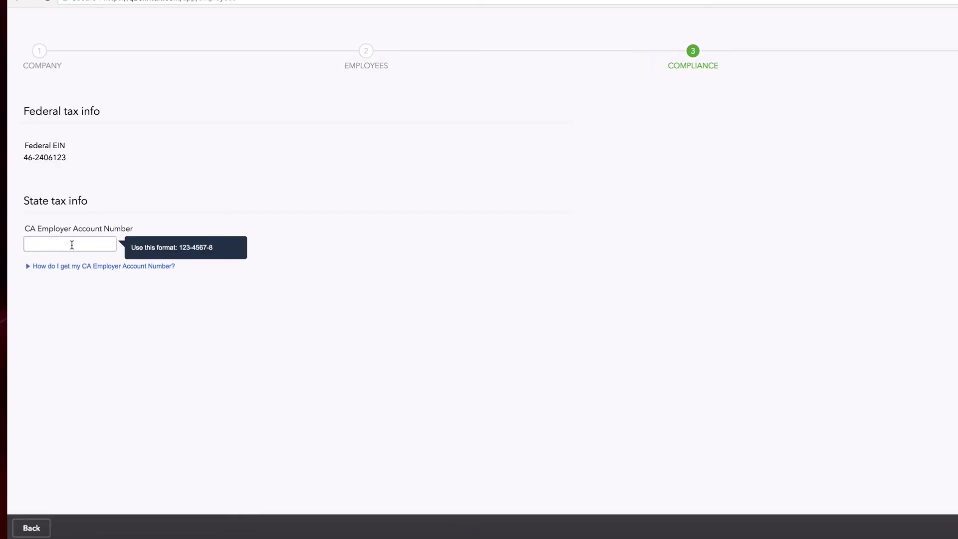
pyautogui.click(29, 267)
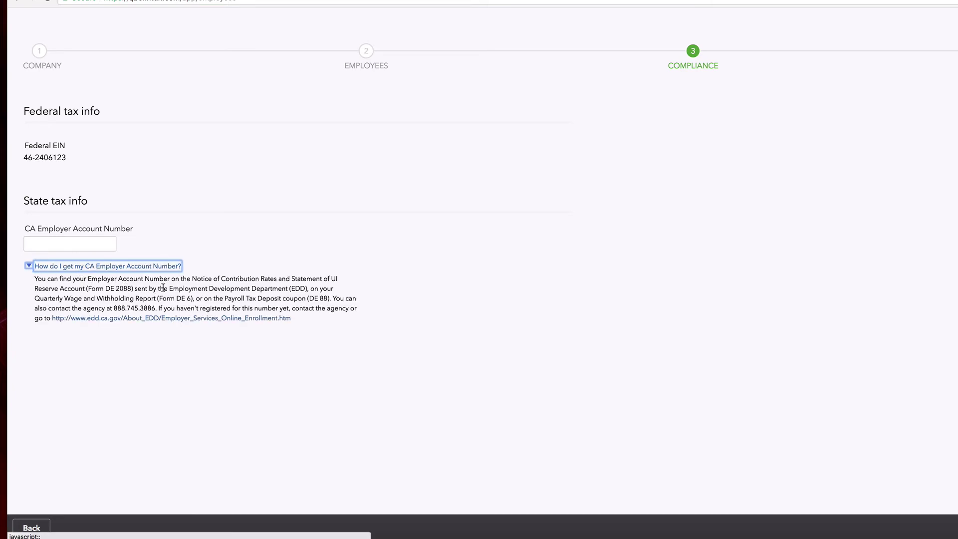